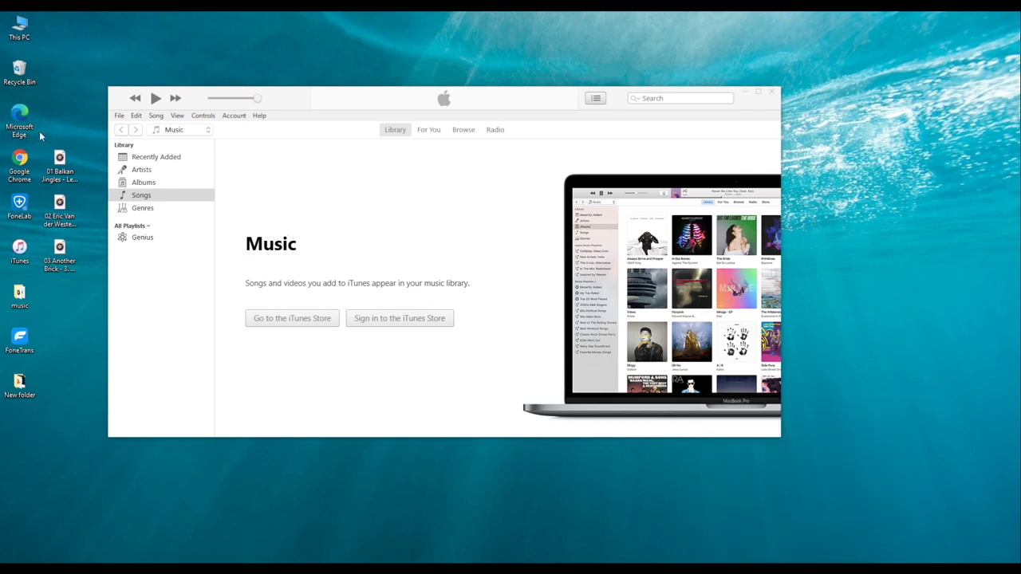
# Step: Drop three desktop songs into the library and confirm iTunes 12.12.3 is the latest version
pyautogui.moveTo(40, 137)
pyautogui.mouseDown()
pyautogui.moveTo(87, 225)
pyautogui.moveTo(88, 271)
pyautogui.mouseUp()
pyautogui.moveTo(77, 166); pyautogui.dragTo(336, 202)
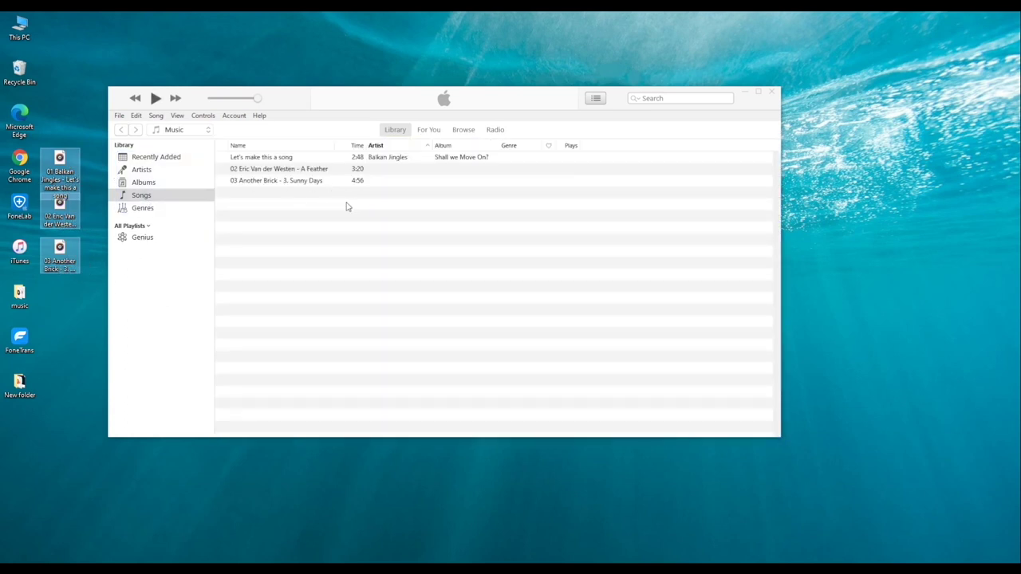
pyautogui.click(260, 116)
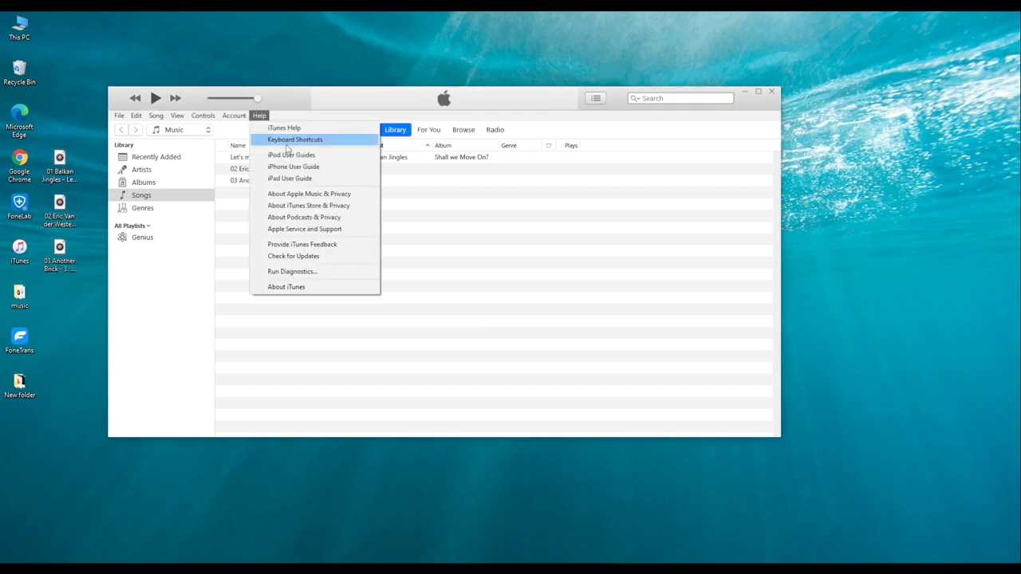
pyautogui.click(331, 256)
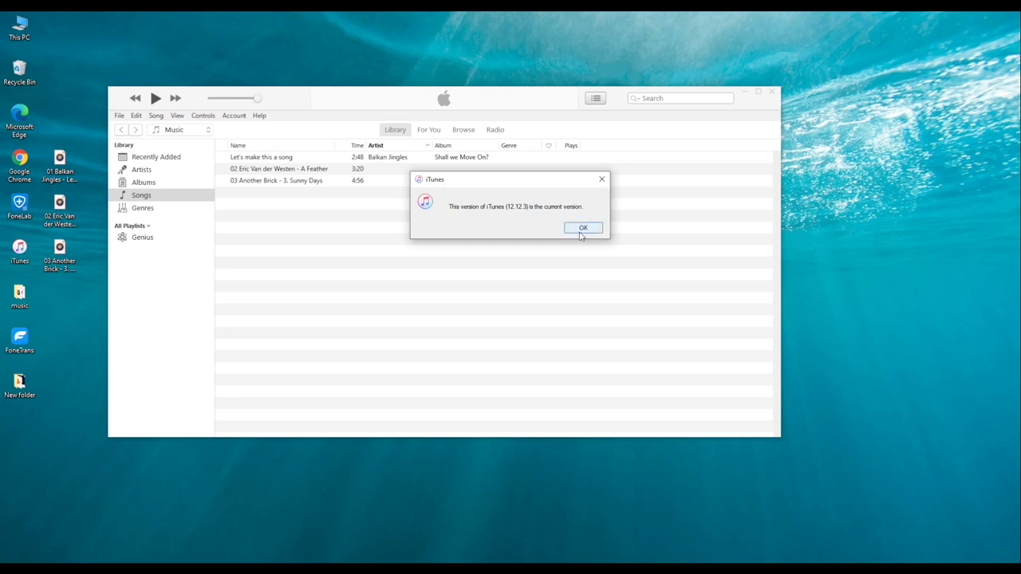
pyautogui.click(581, 231)
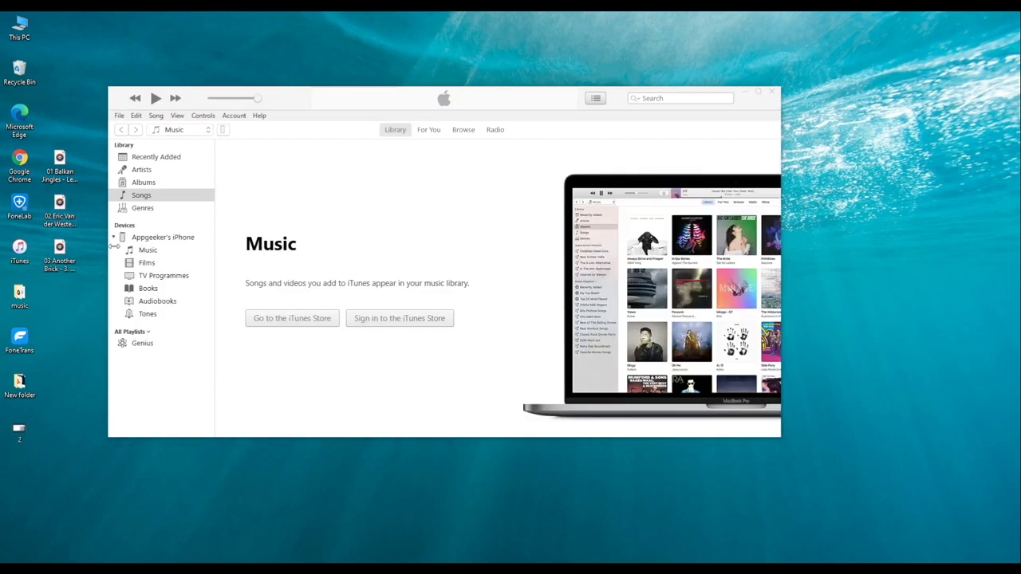
pyautogui.click(259, 117)
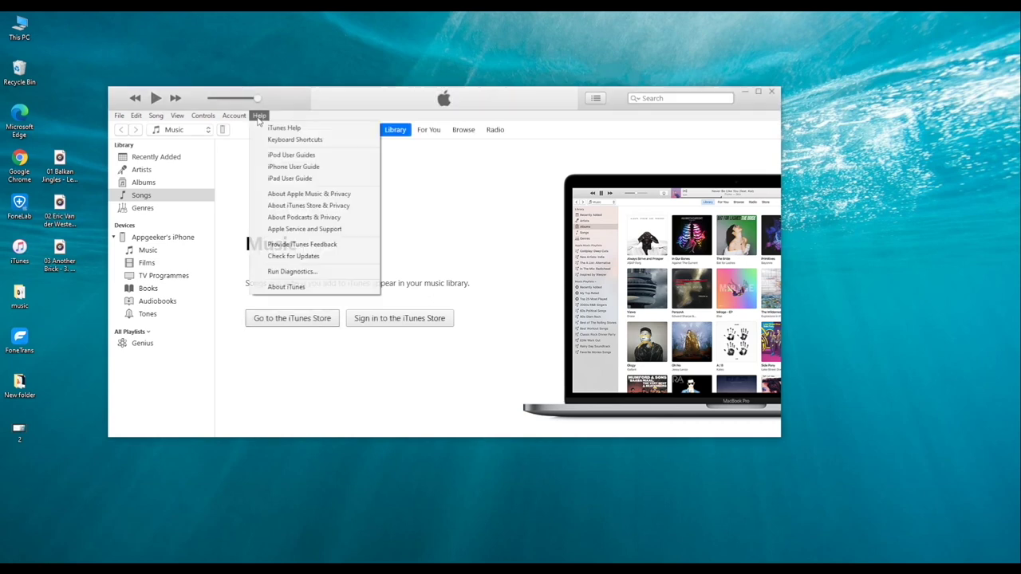
pyautogui.click(311, 257)
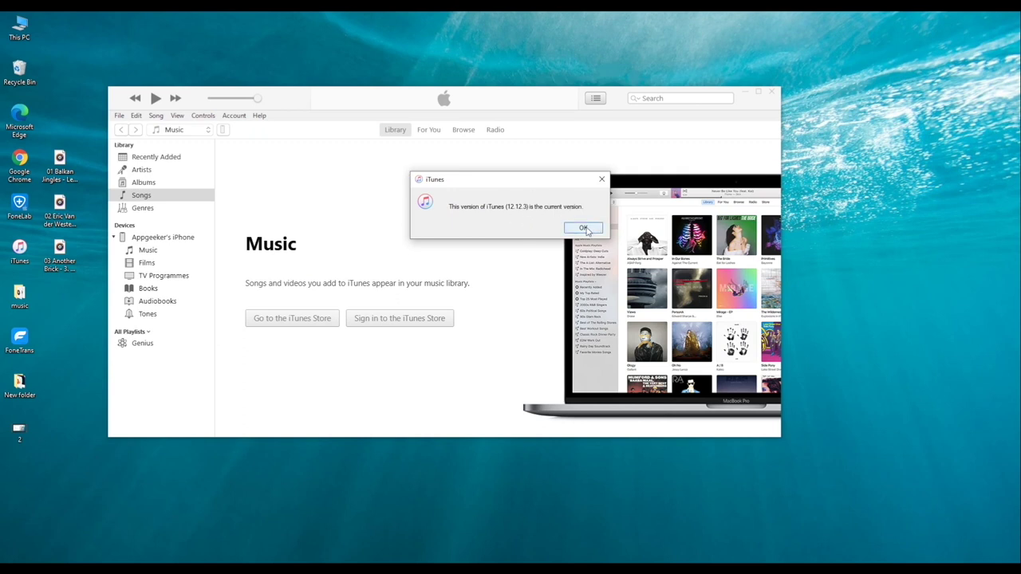
pyautogui.click(583, 228)
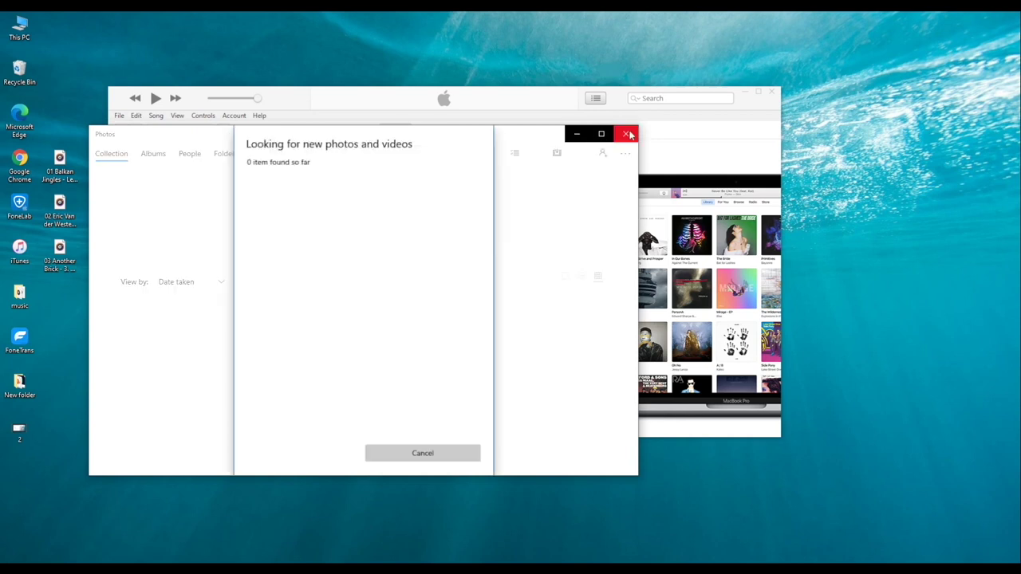
pyautogui.click(627, 134)
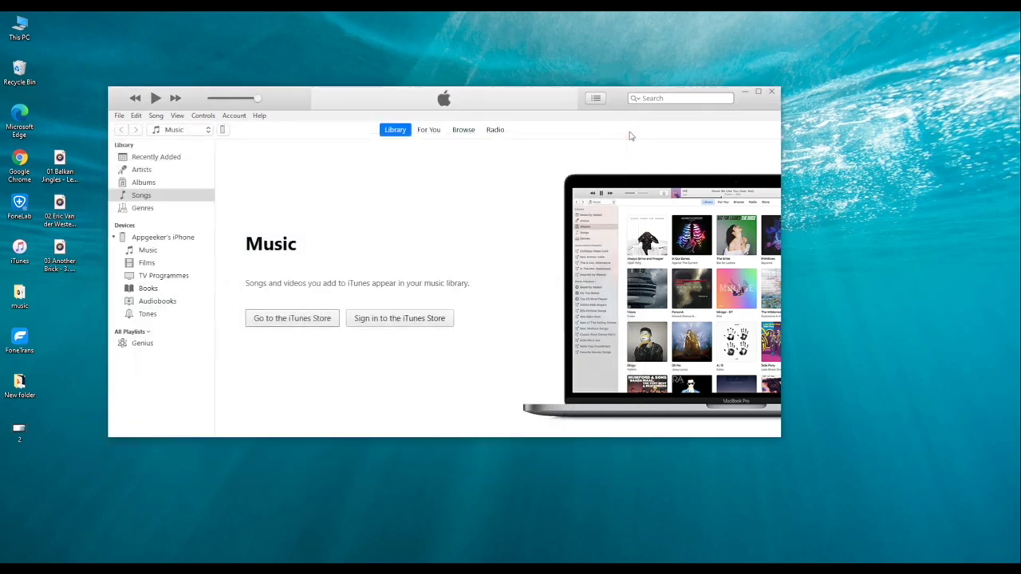
# Step: Untick 'Automatically sync when this iPhone is connected' in the iPhone's Summary options and apply it
pyautogui.click(224, 130)
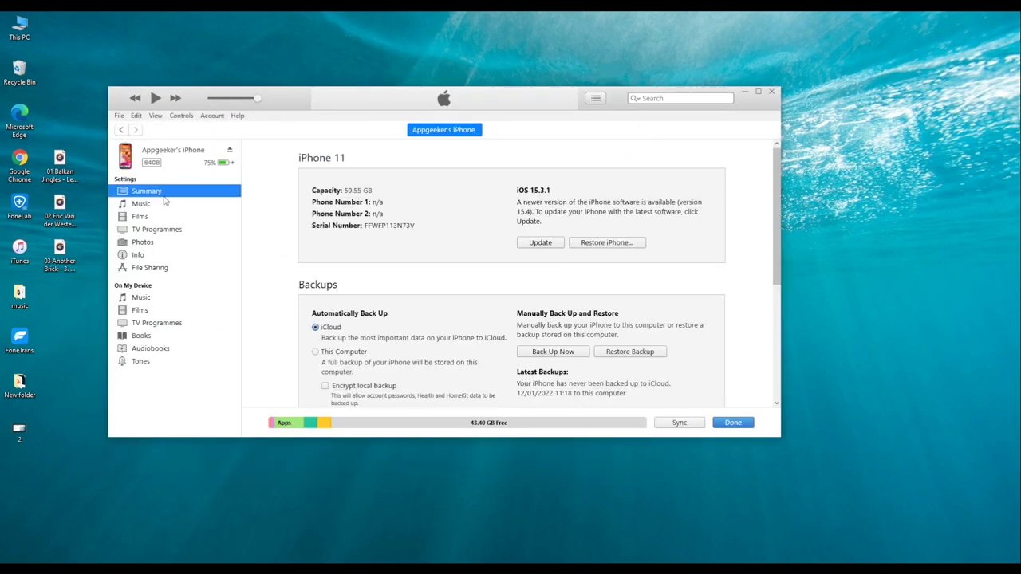
pyautogui.scroll(-5, 395, 208)
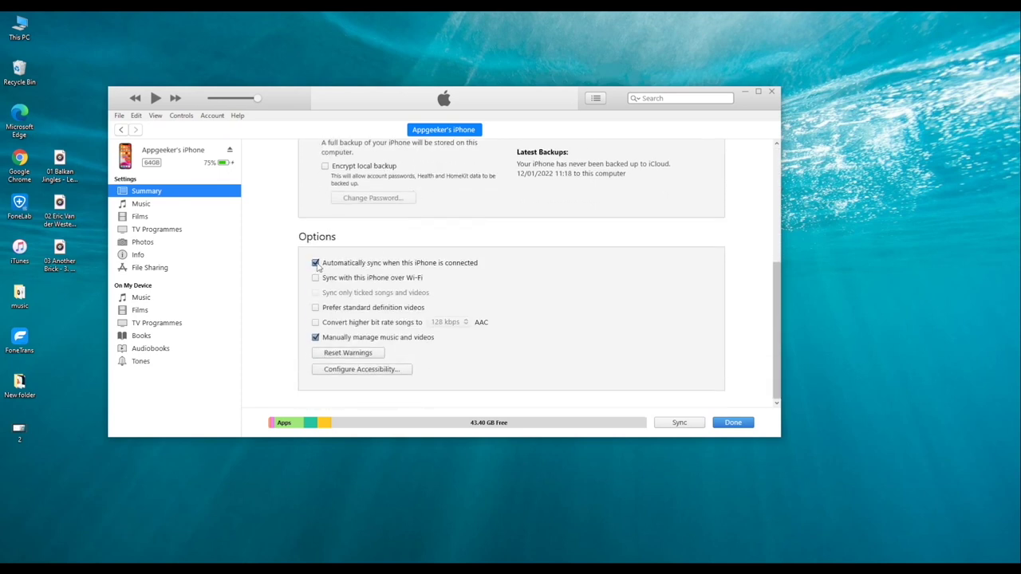
pyautogui.click(316, 265)
pyautogui.click(682, 425)
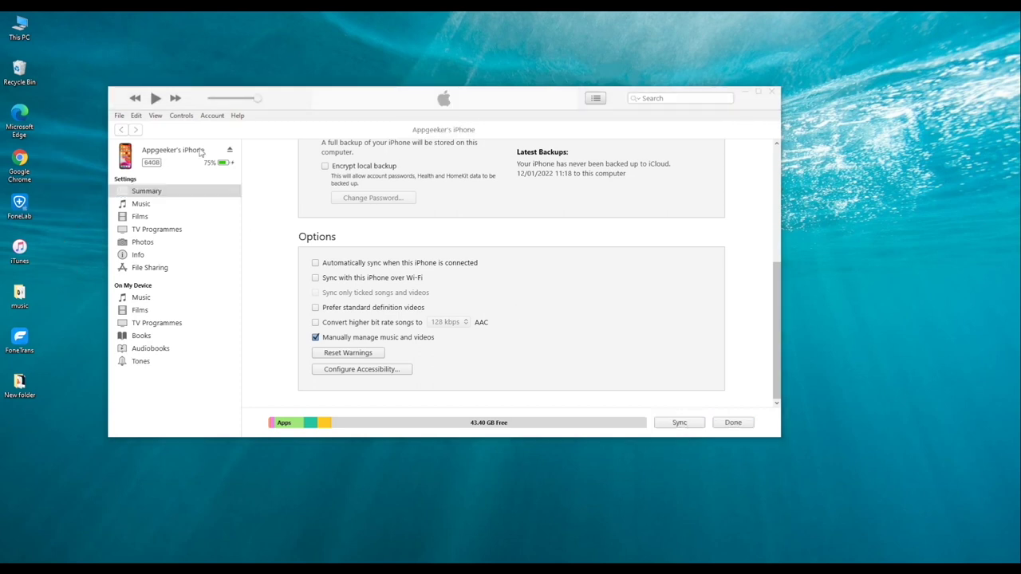
# Step: Return to the Music library's Songs view and shift the iTunes window to the right
pyautogui.click(122, 131)
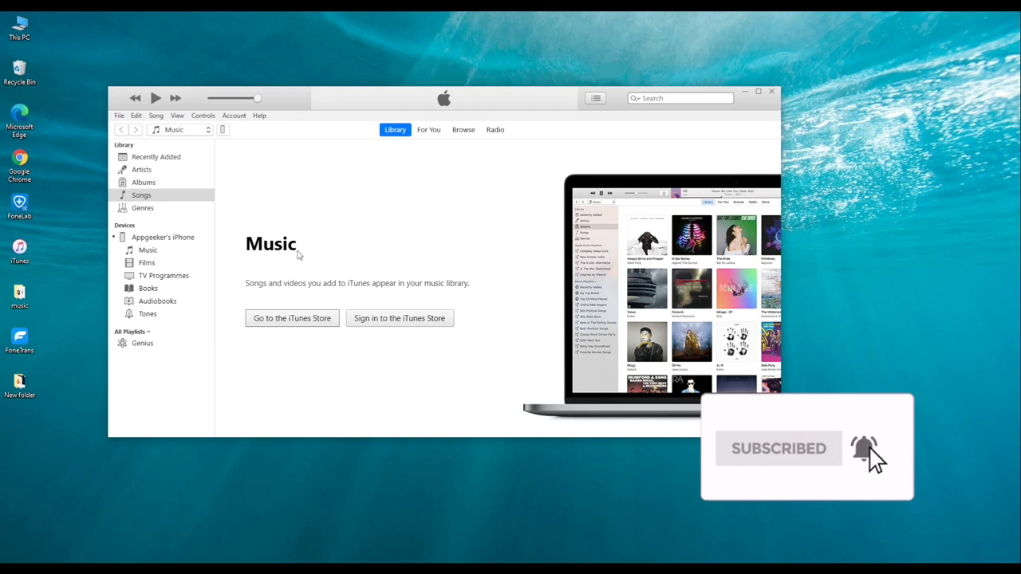
pyautogui.moveTo(286, 103); pyautogui.dragTo(498, 107)
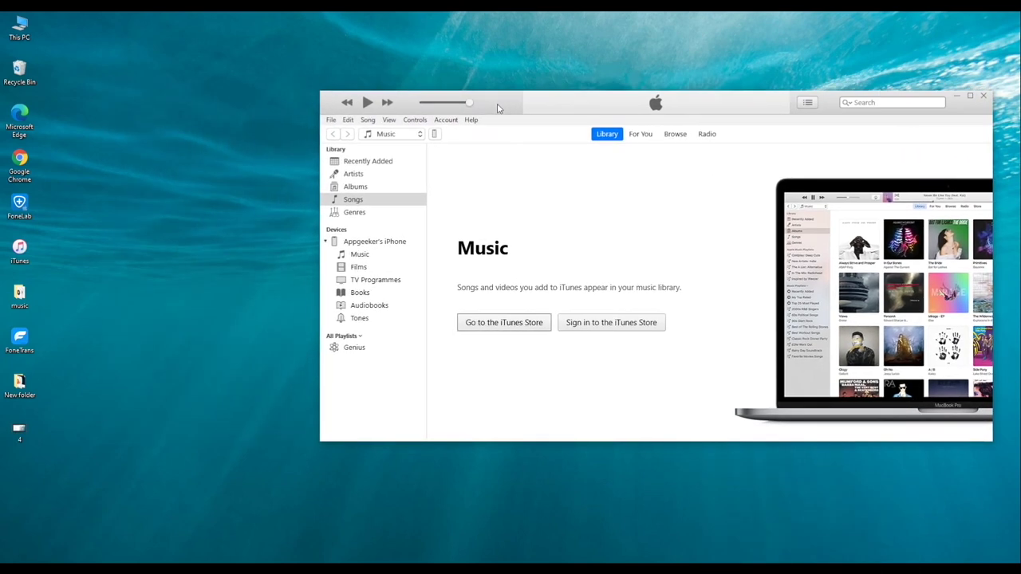
# Step: Drag the nine song files, 01 Balkan Jingles onward, from the desktop music folder into iTunes
pyautogui.doubleClick(17, 294)
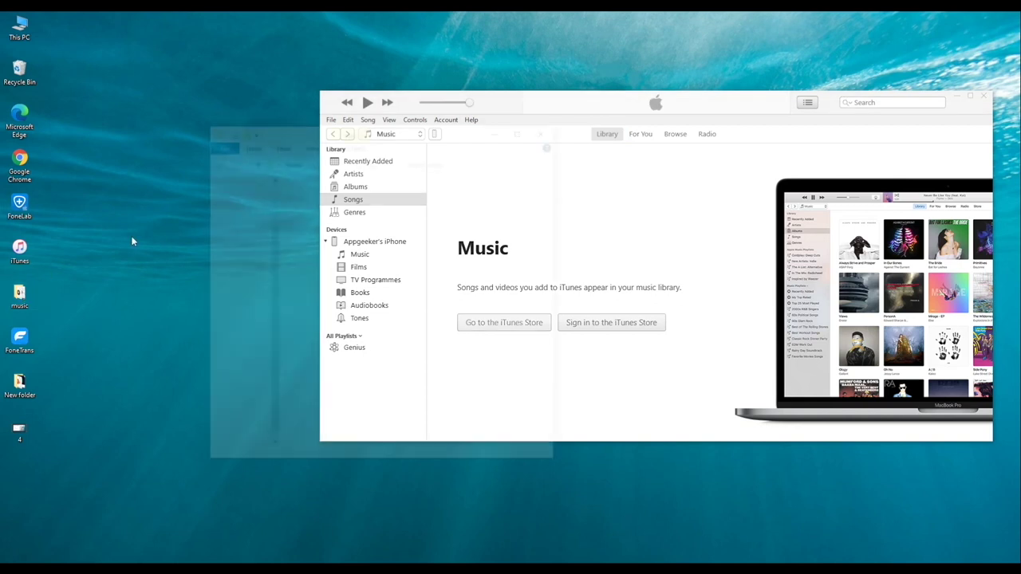
pyautogui.moveTo(309, 132); pyautogui.dragTo(142, 115)
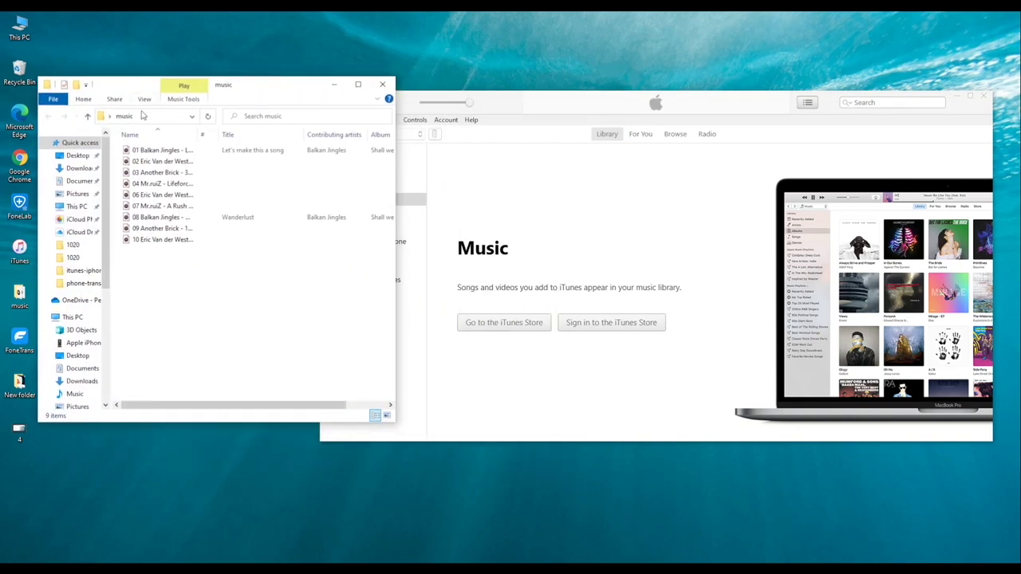
pyautogui.click(159, 151)
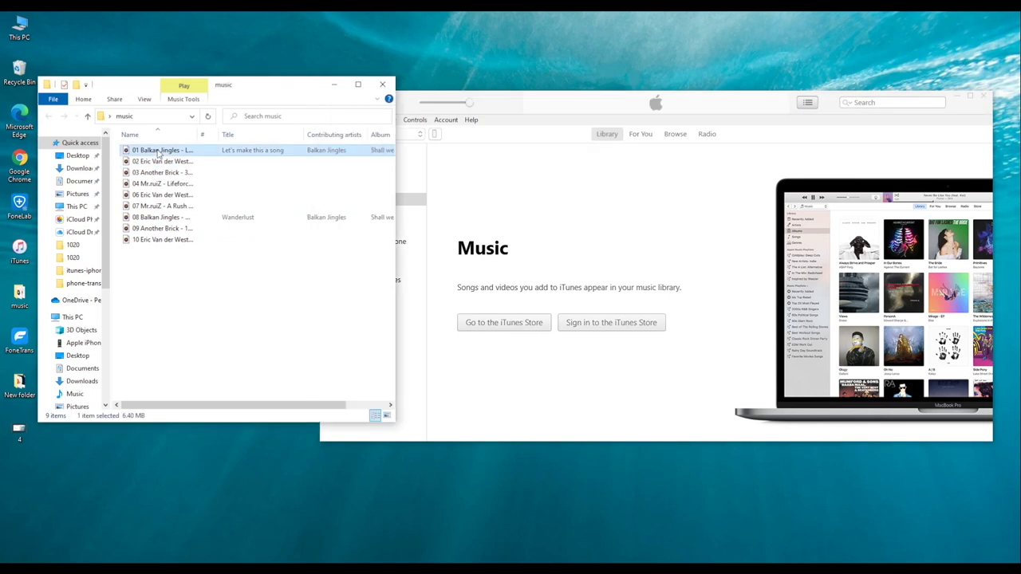
pyautogui.keyDown('shift'); pyautogui.click(164, 239); pyautogui.keyUp('shift')
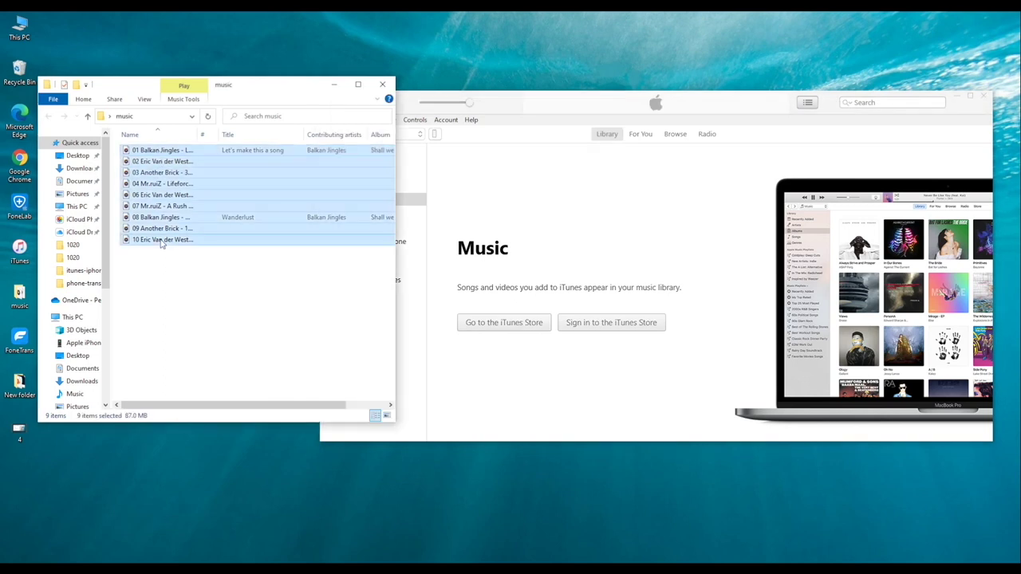
pyautogui.moveTo(157, 153)
pyautogui.mouseDown()
pyautogui.moveTo(399, 170)
pyautogui.moveTo(611, 228)
pyautogui.moveTo(615, 253)
pyautogui.mouseUp()
pyautogui.click(498, 104)
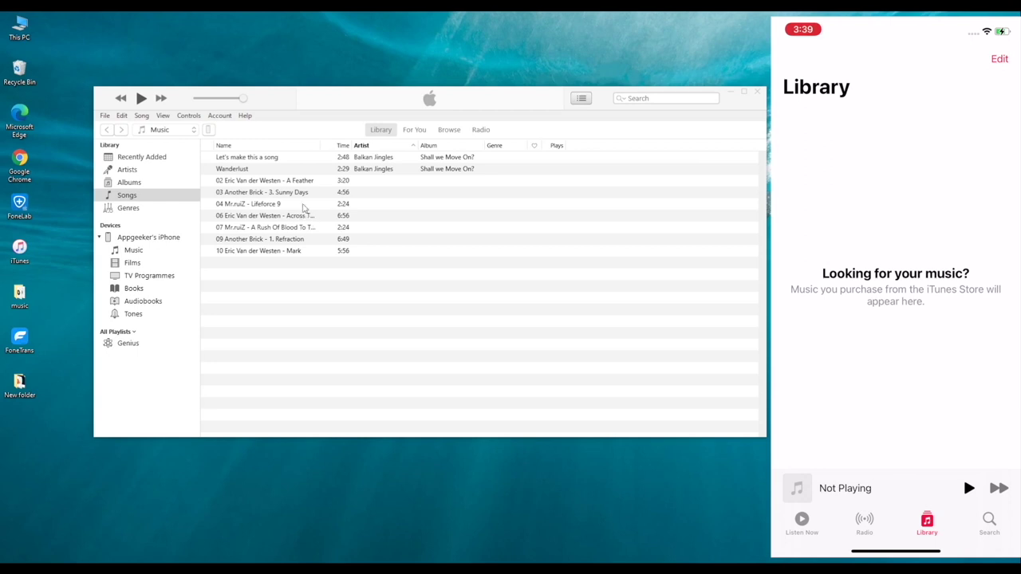
# Step: Select all ten library songs, drag them onto the iPhone under Devices, and check its Music list
pyautogui.click(252, 159)
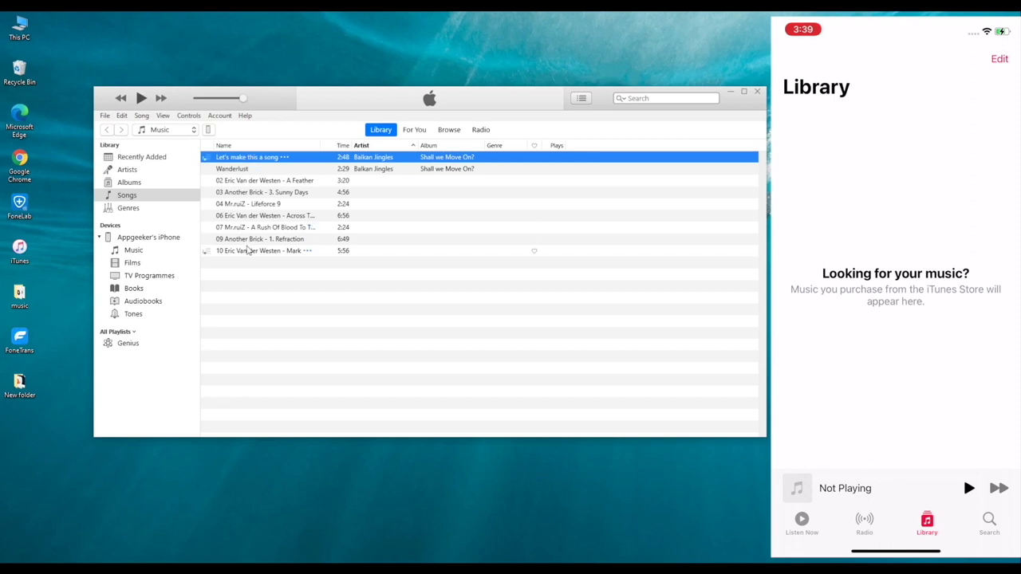
pyautogui.keyDown('shift'); pyautogui.click(248, 250); pyautogui.keyUp('shift')
pyautogui.keyDown('ctrl'); pyautogui.click(256, 193); pyautogui.keyUp('ctrl')
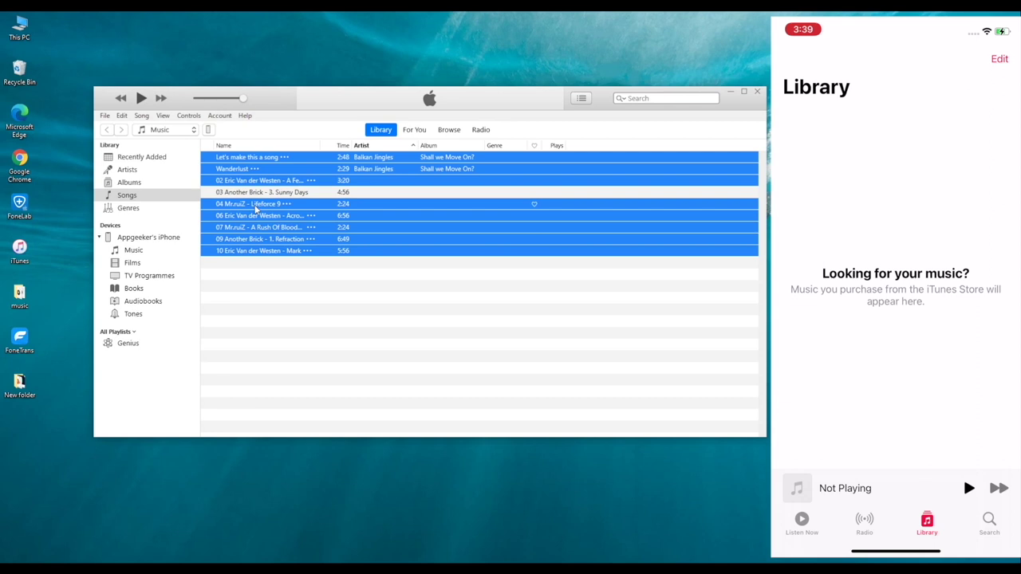
pyautogui.keyDown('ctrl'); pyautogui.click(257, 205); pyautogui.keyUp('ctrl')
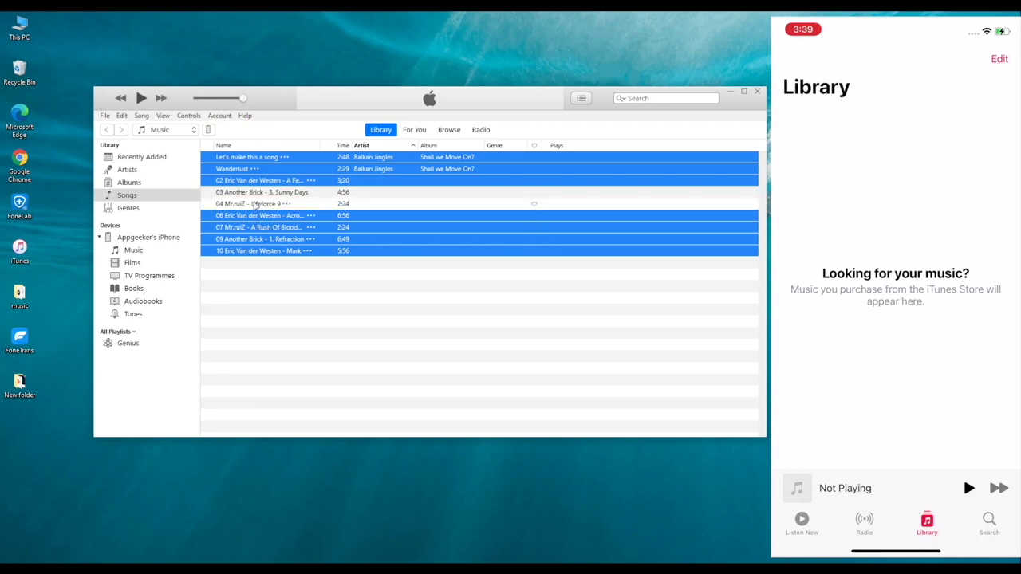
pyautogui.keyDown('ctrl'); pyautogui.click(255, 204); pyautogui.keyUp('ctrl')
pyautogui.keyDown('ctrl'); pyautogui.click(257, 192); pyautogui.keyUp('ctrl')
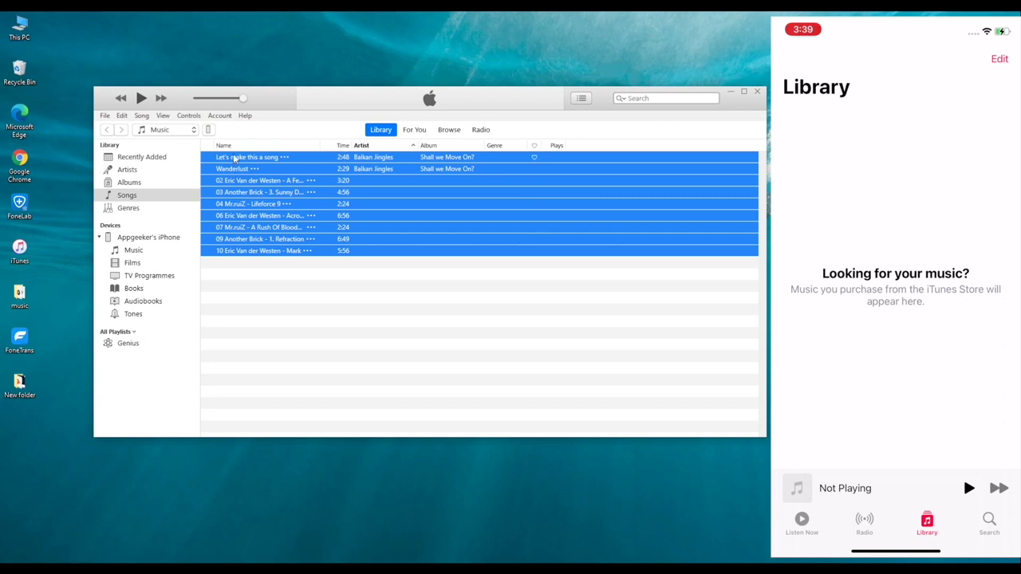
pyautogui.moveTo(236, 159)
pyautogui.mouseDown()
pyautogui.moveTo(142, 257)
pyautogui.moveTo(151, 255)
pyautogui.moveTo(139, 254)
pyautogui.mouseUp()
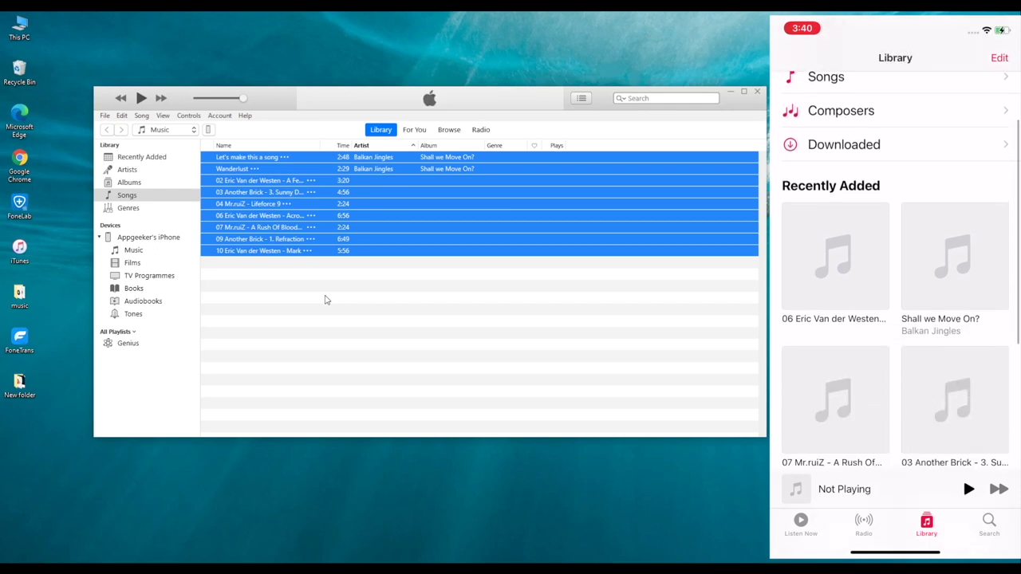
pyautogui.click(134, 251)
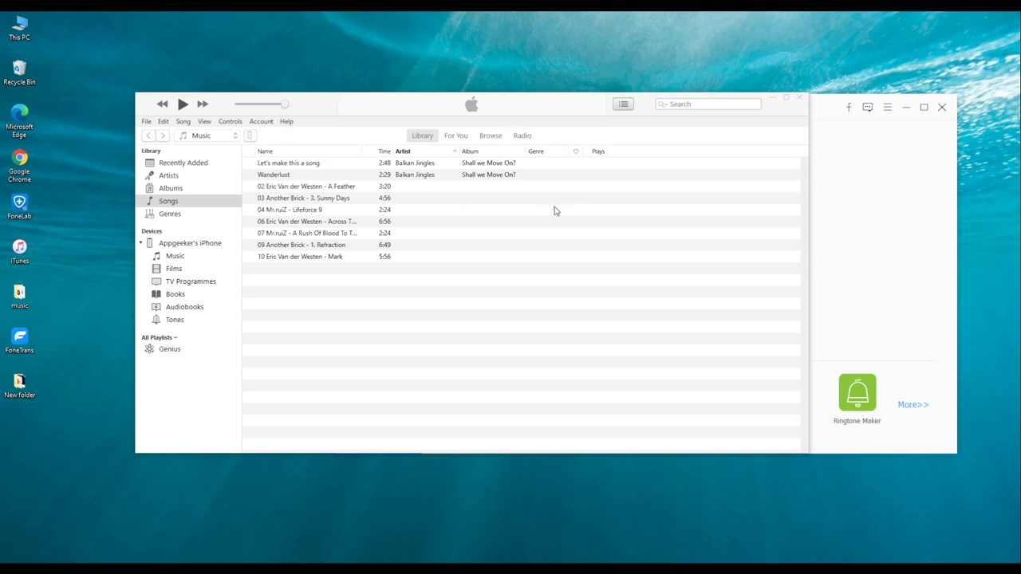
pyautogui.click(852, 165)
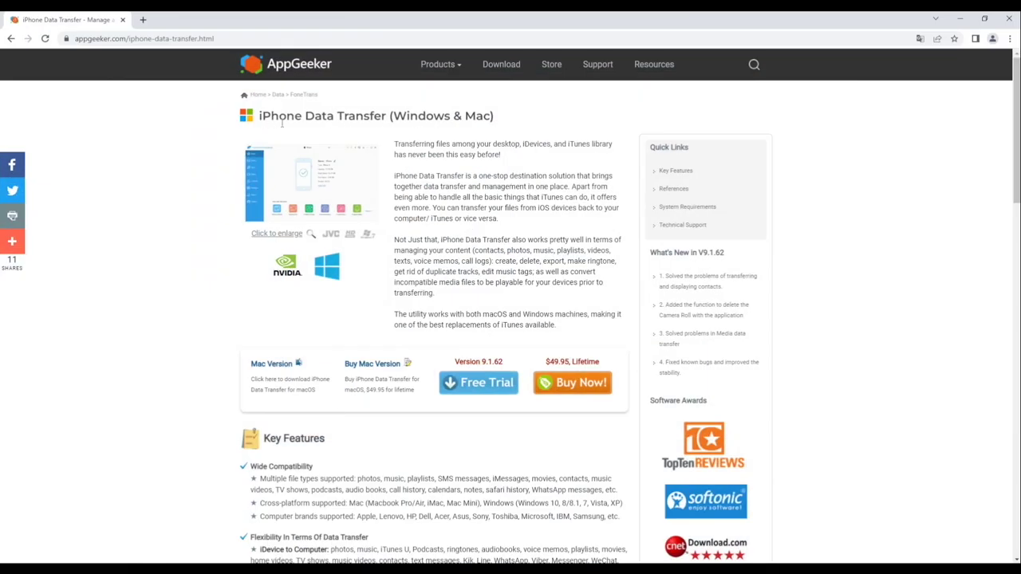
pyautogui.scroll(-3, 512, 185)
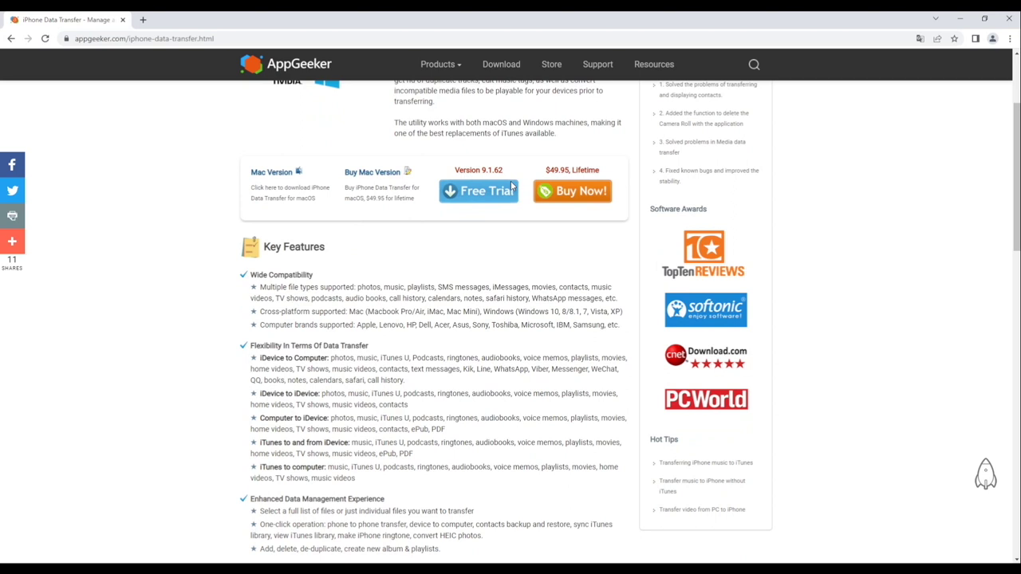
pyautogui.scroll(-1, 512, 186)
pyautogui.scroll(-3, 425, 257)
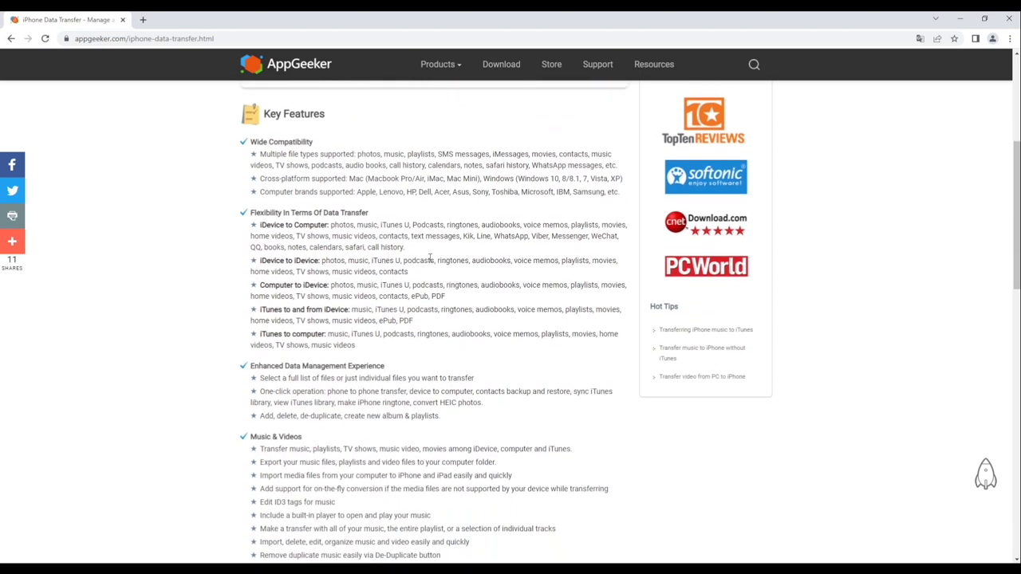
pyautogui.scroll(-2, 467, 270)
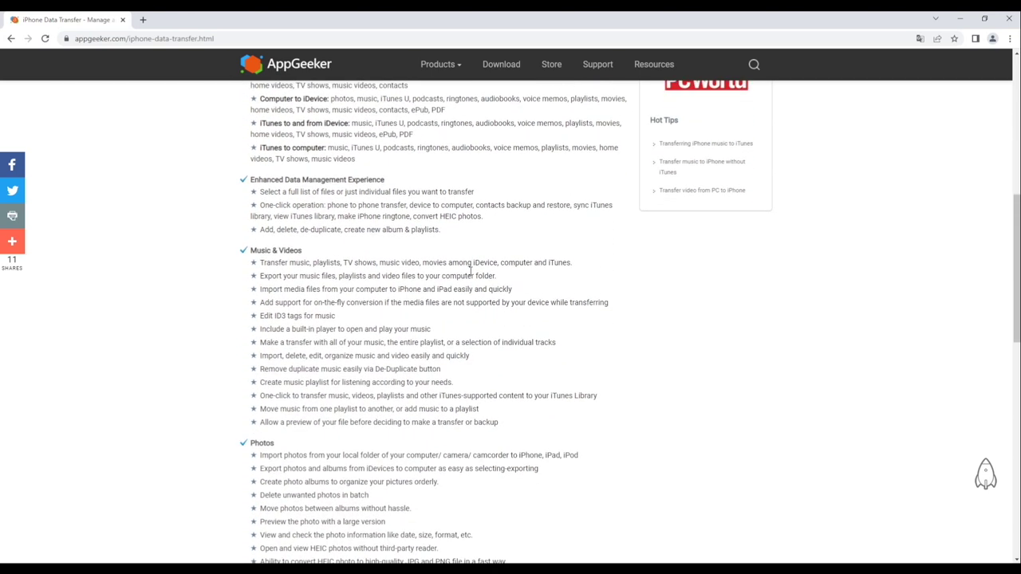
pyautogui.scroll(6, 469, 272)
pyautogui.scroll(3, 471, 272)
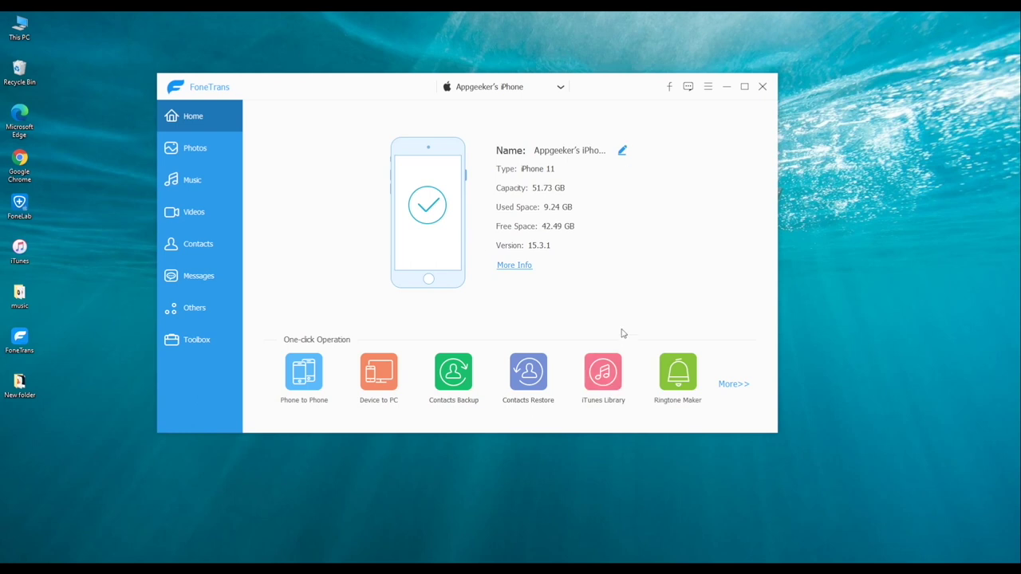
# Step: Run Sync iTunes to Device with Music and Playlist checked to send the library to the iPhone
pyautogui.click(609, 377)
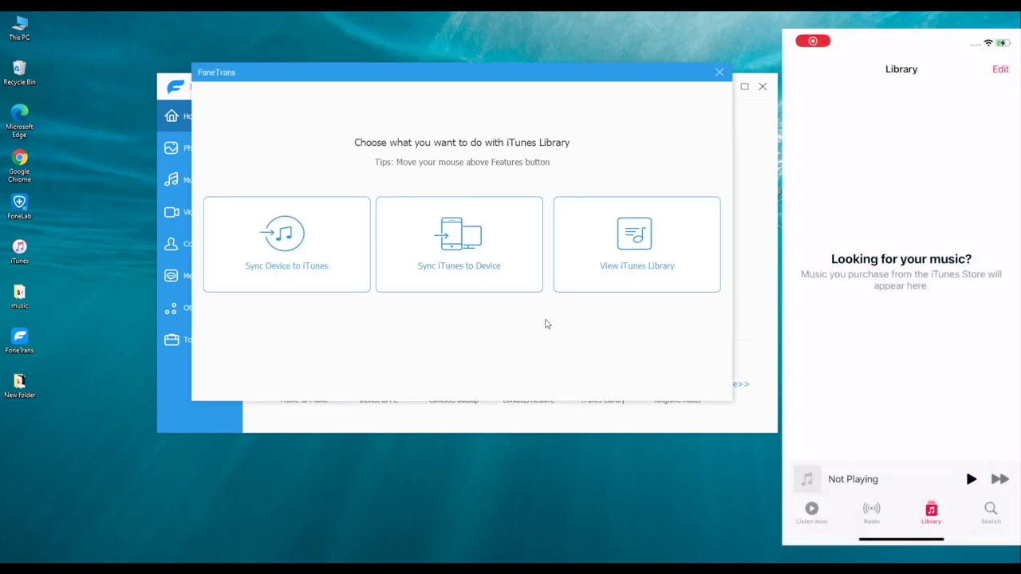
pyautogui.click(469, 249)
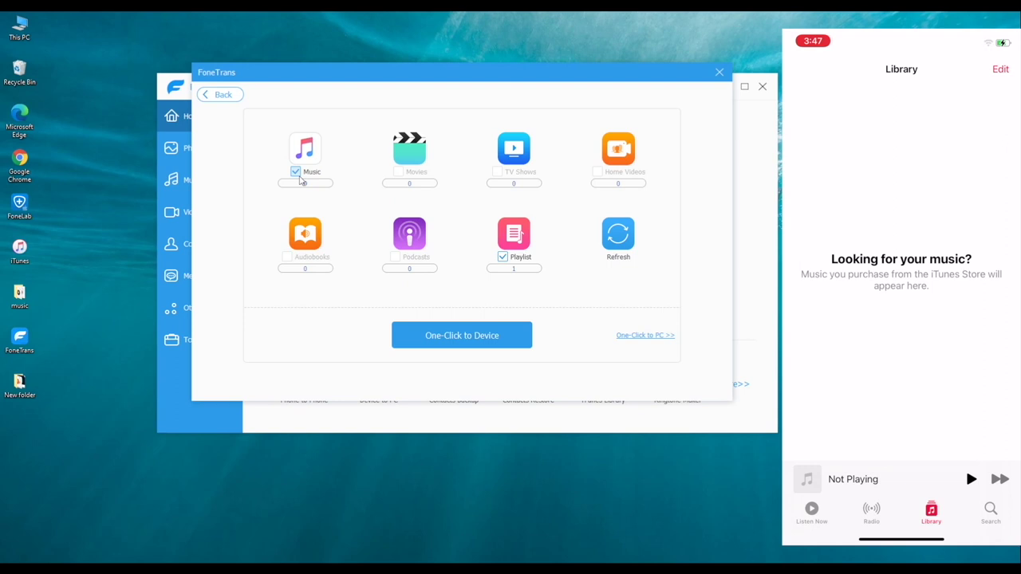
pyautogui.click(465, 335)
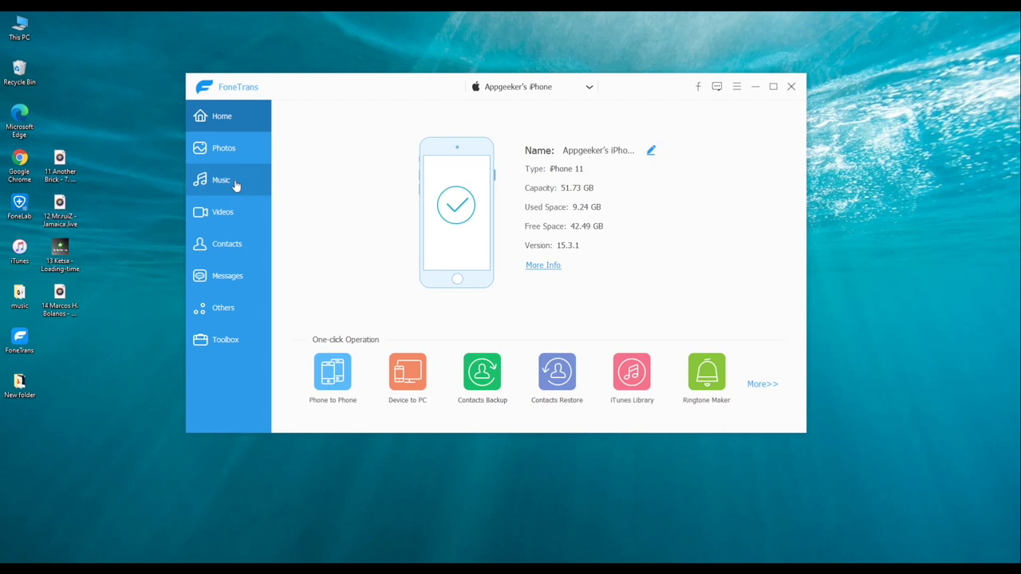
# Step: From the iPhone's Music section, add desktop songs 11 through 14, starting with 11 Another Brick - 7. Cercle
pyautogui.click(234, 184)
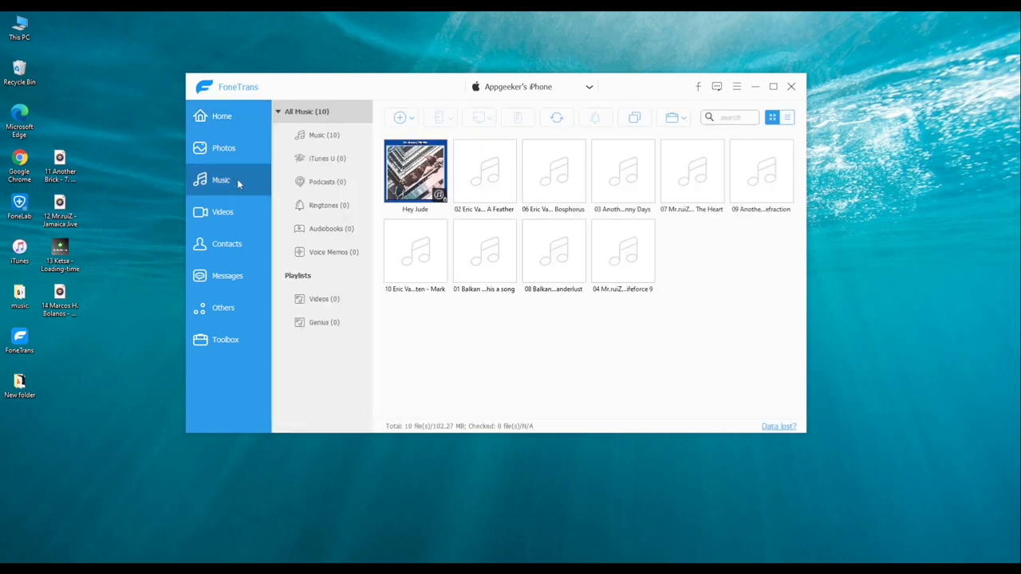
pyautogui.click(402, 118)
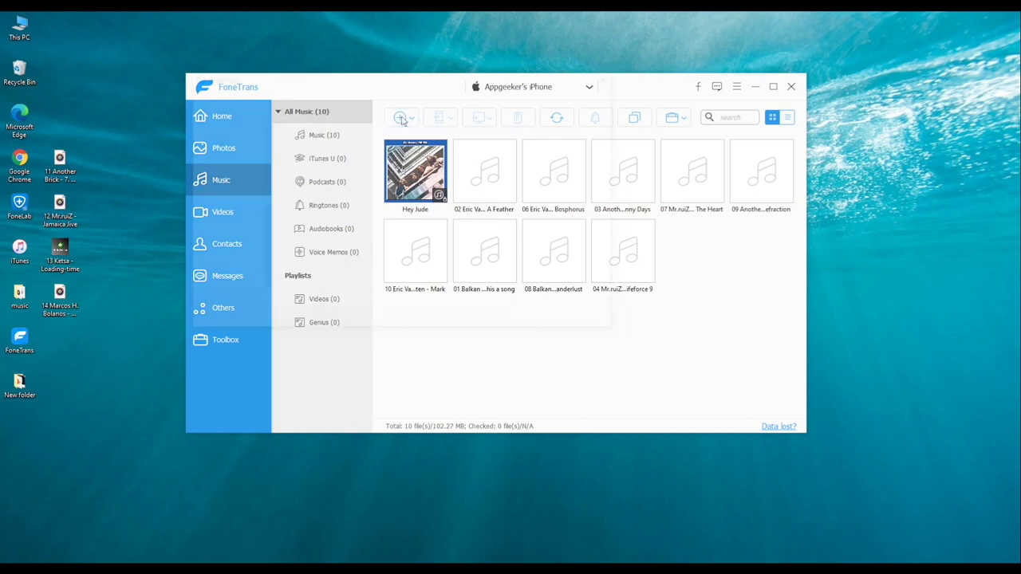
pyautogui.click(324, 170)
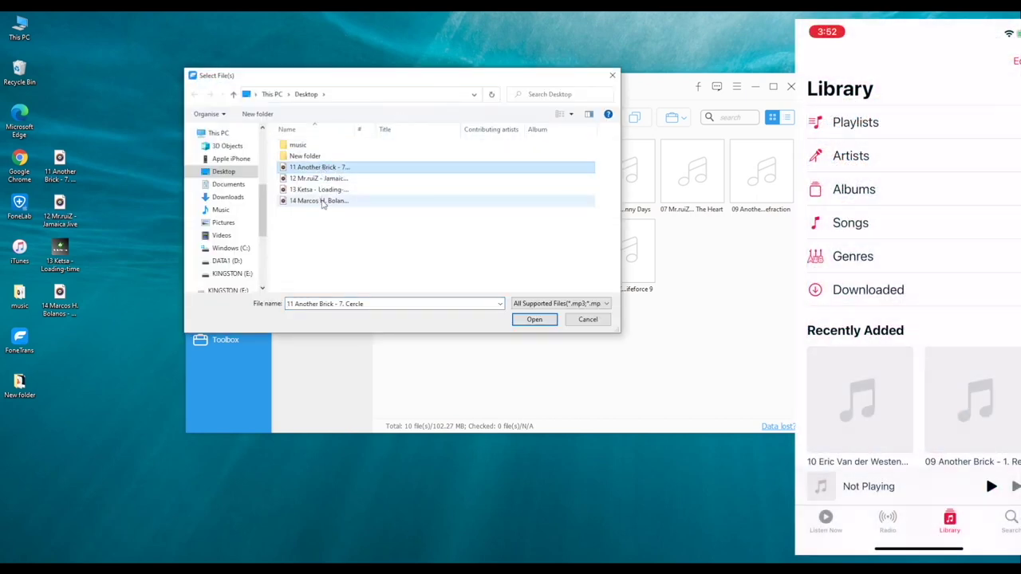
pyautogui.keyDown('shift'); pyautogui.click(323, 201); pyautogui.keyUp('shift')
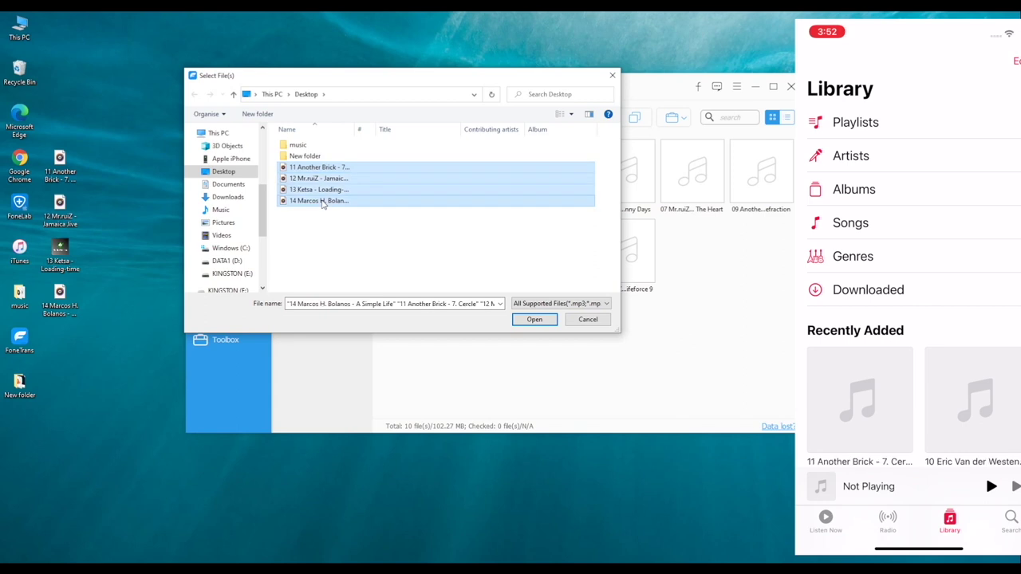
pyautogui.click(533, 321)
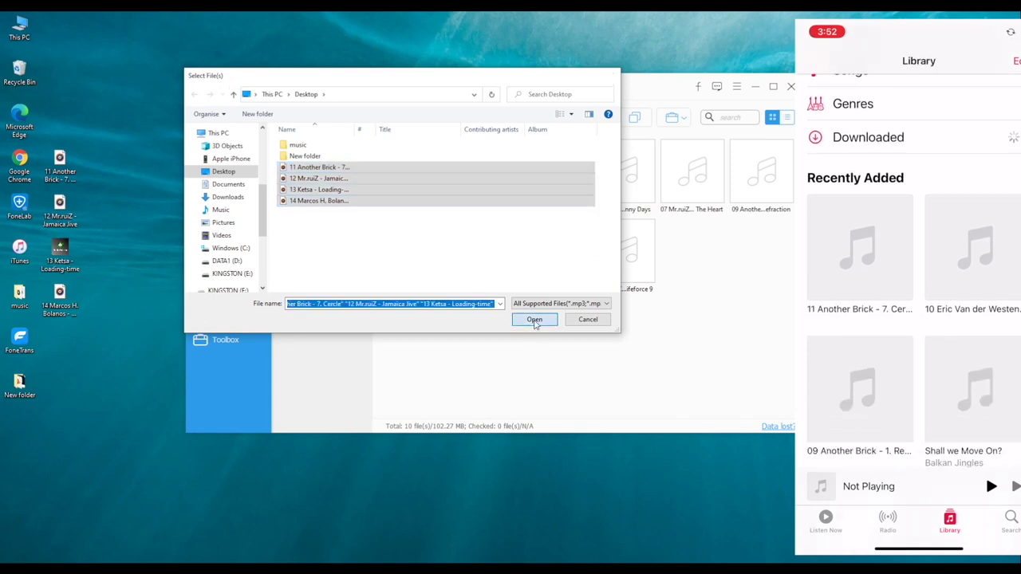